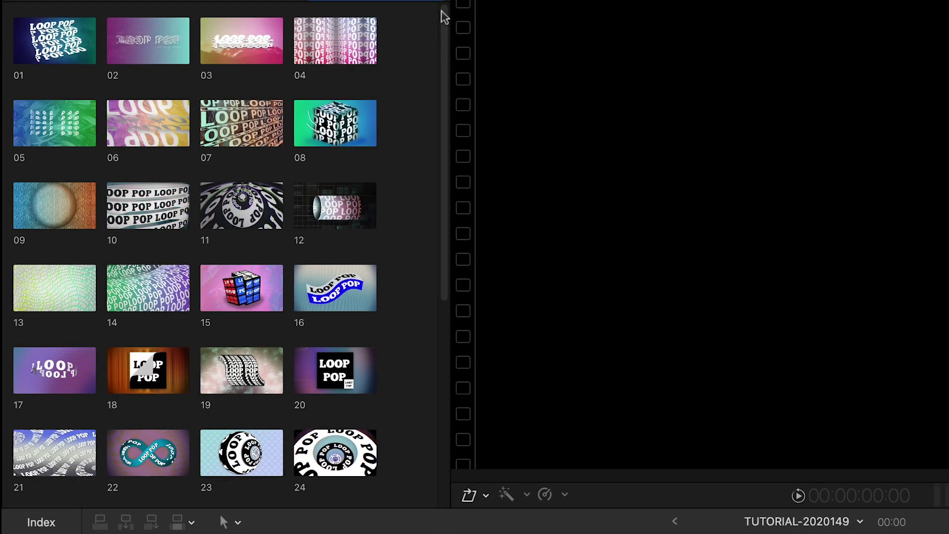
scroll(447, 84, "down", 5)
scroll(451, 170, "down", 5)
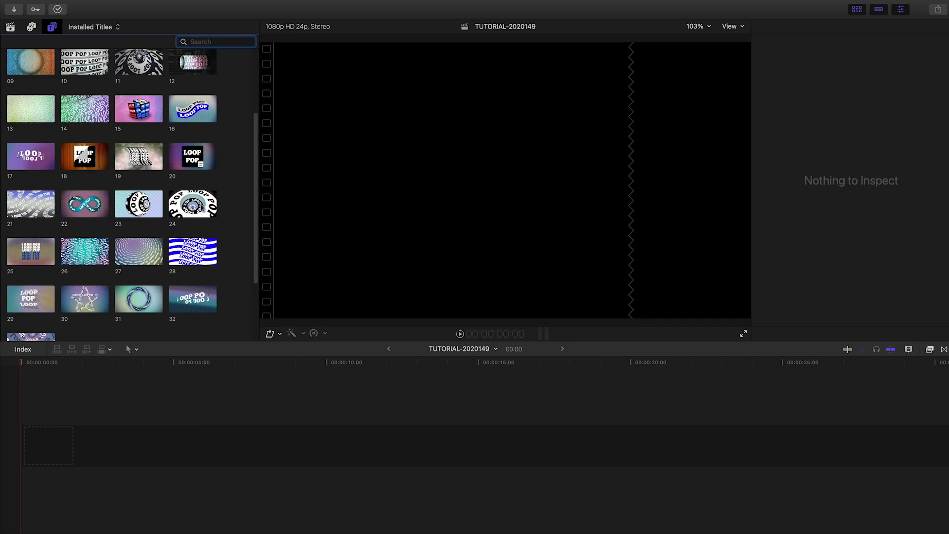
- Preview Loop Pop title 24 in the Inspector and place a blue Color background beneath it
key("super+4")
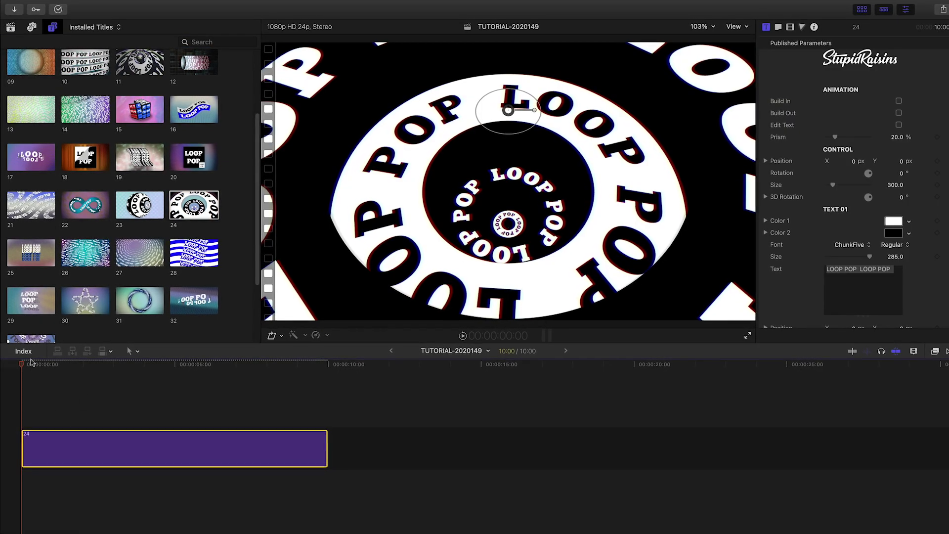
left_click_drag(31, 365, 211, 375)
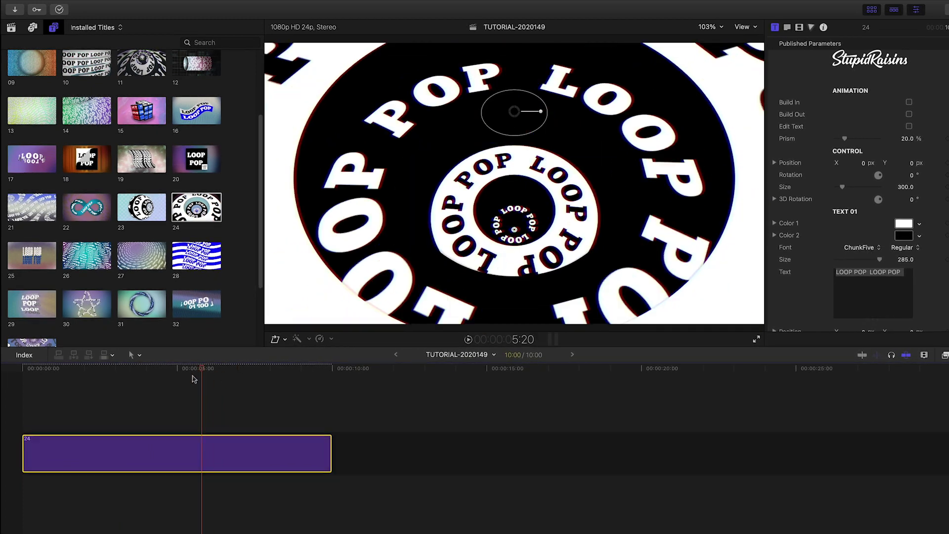
left_click_drag(212, 376, 72, 375)
scroll(95, 321, "down", 3)
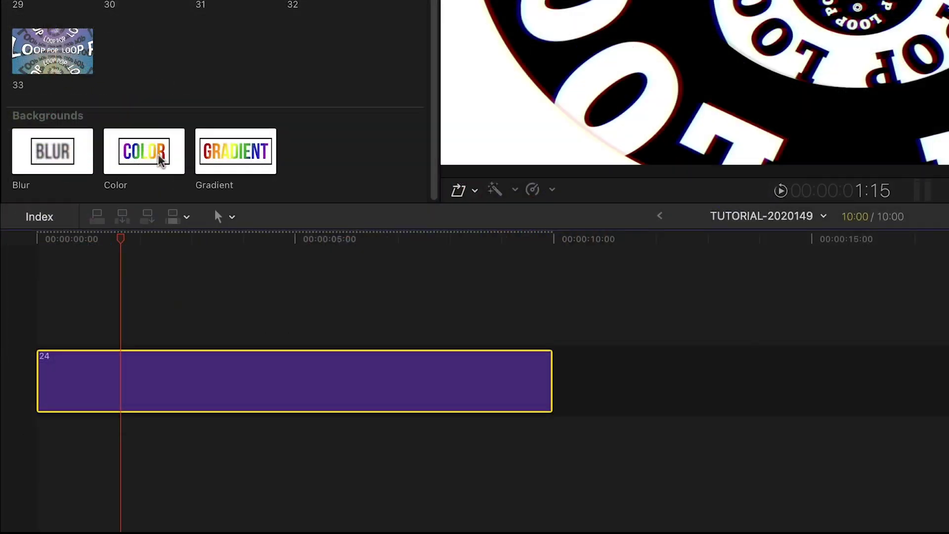
left_click_drag(160, 162, 47, 460)
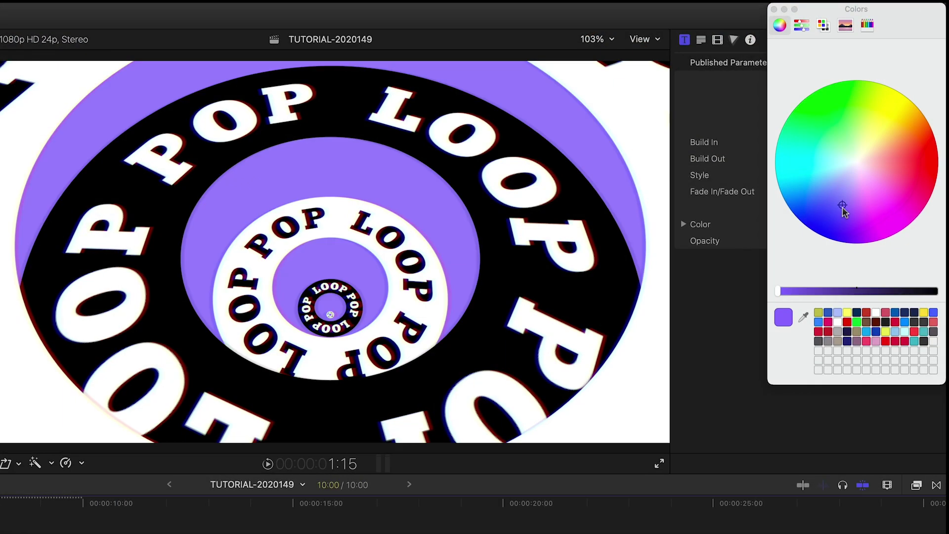
mouse_move(841, 223)
left_mouse_down()
mouse_move(825, 235)
mouse_move(823, 207)
left_mouse_up()
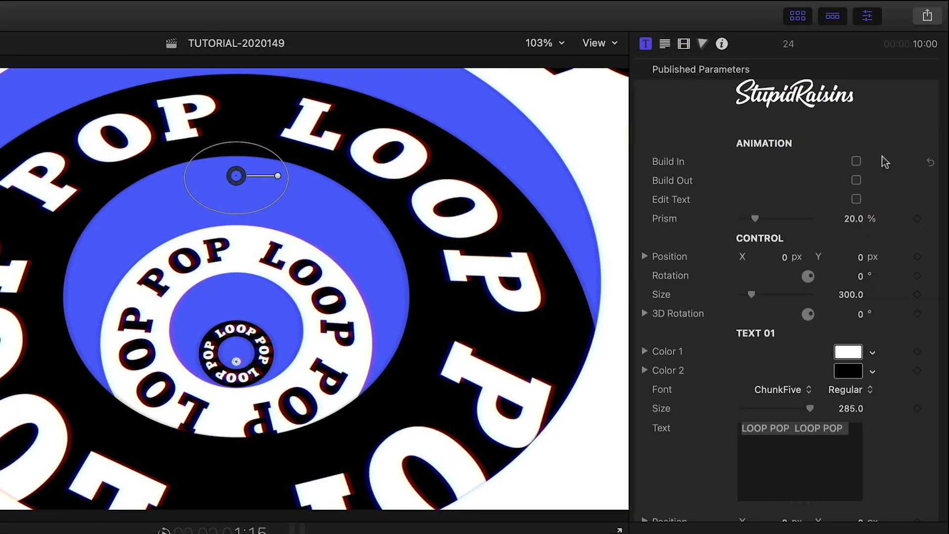
- Enable Build In, Build Out and Edit Text, then shrink Text 02 to size 237
left_click(856, 160)
left_click(856, 181)
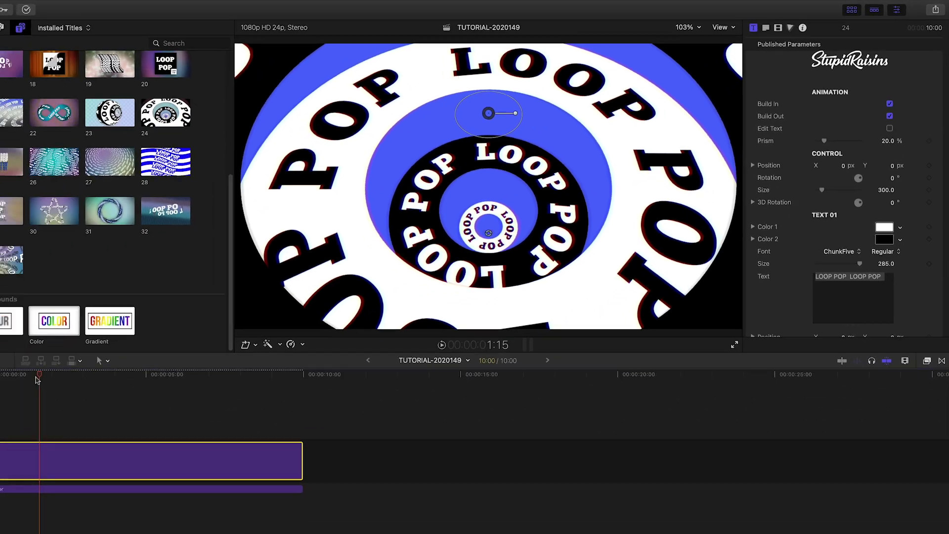
left_click(27, 364)
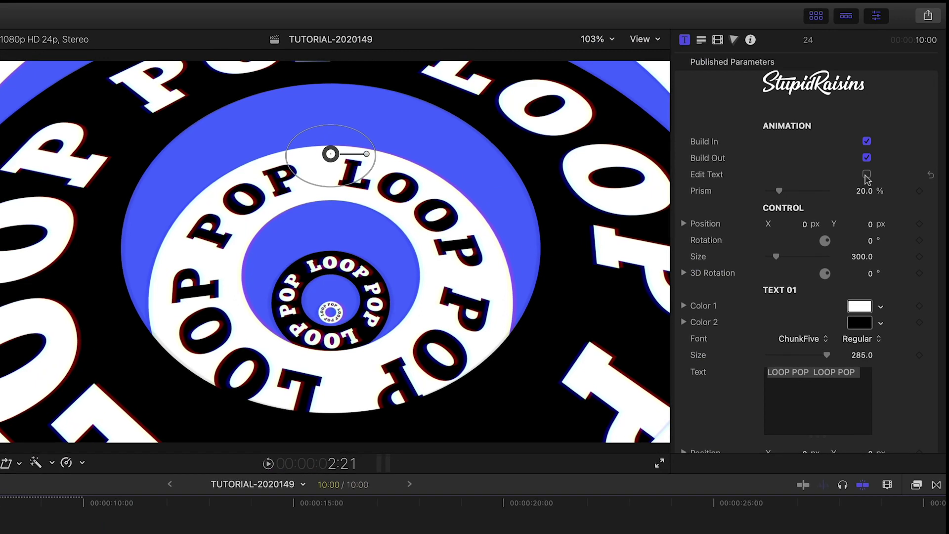
left_click(866, 174)
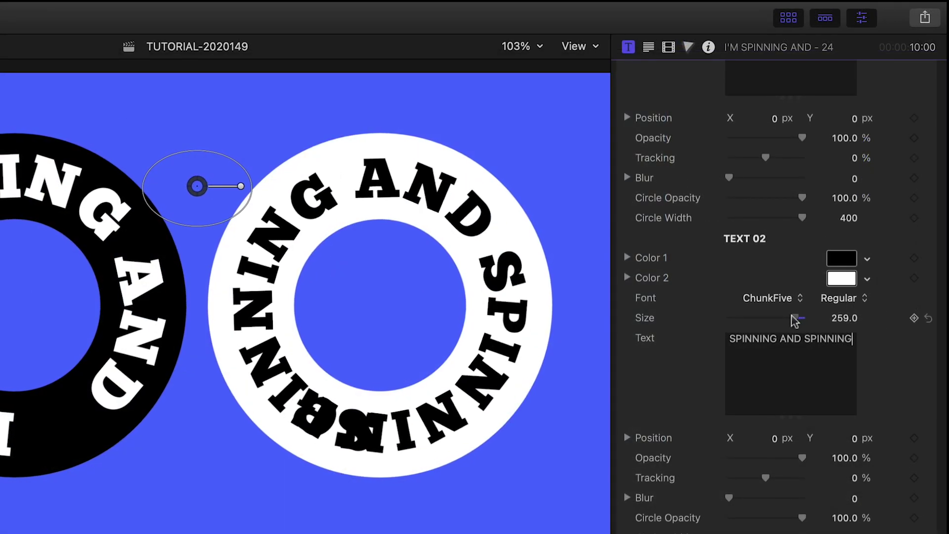
left_click_drag(794, 319, 789, 322)
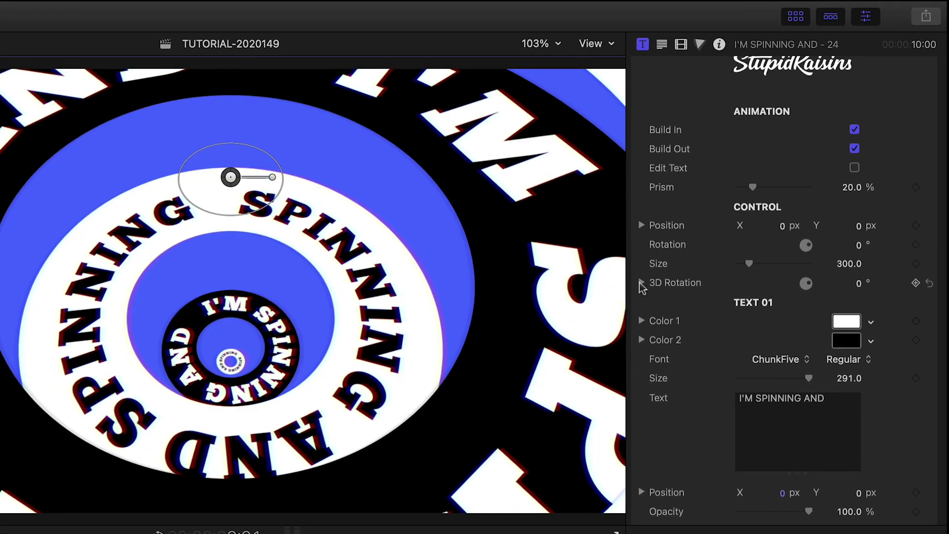
- Tilt the title back on 3D Rotation X, make Text 01 Color 2 dark red, and remove the outer blur
left_click(641, 282)
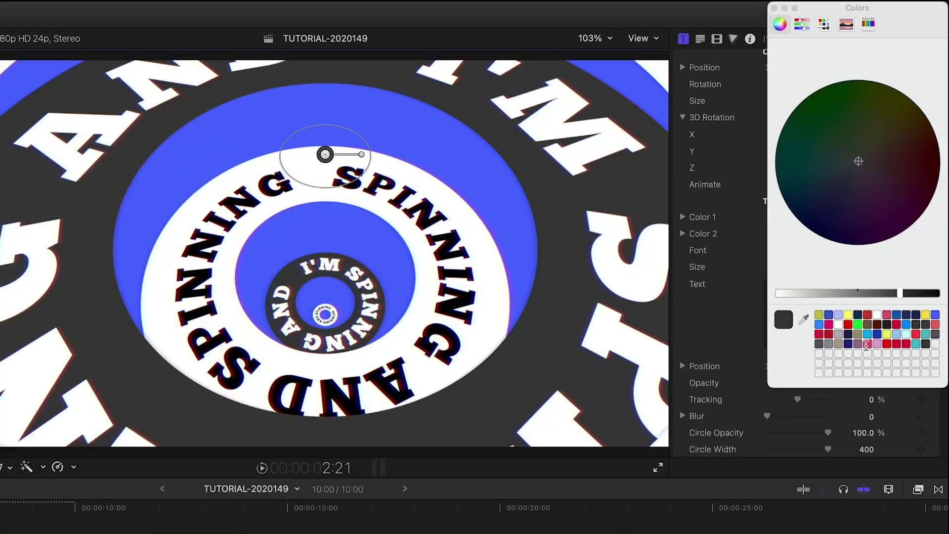
left_click(866, 344)
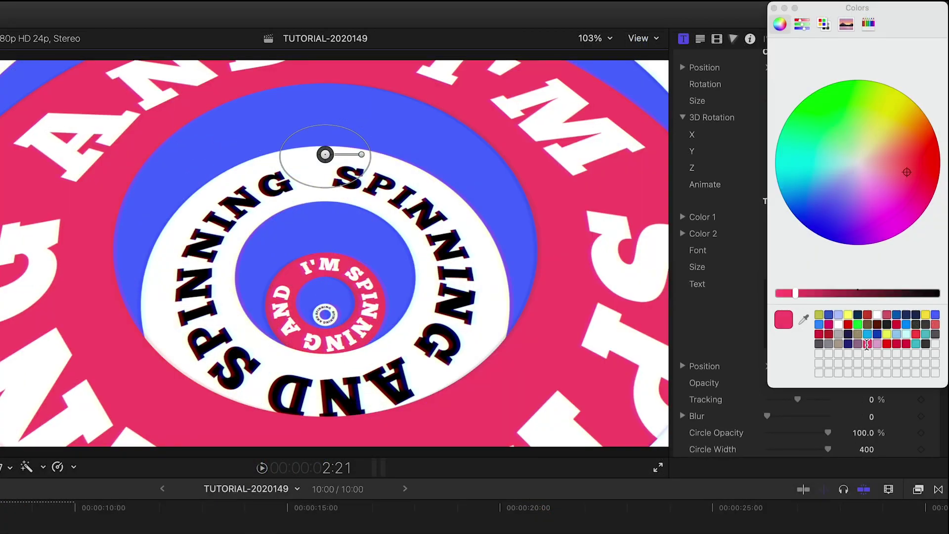
left_click(895, 349)
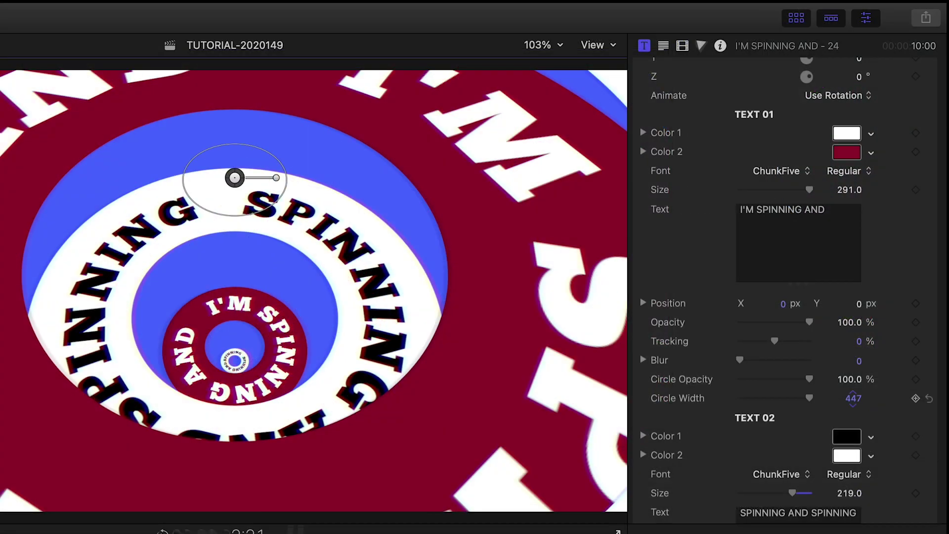
type("400")
key("Return")
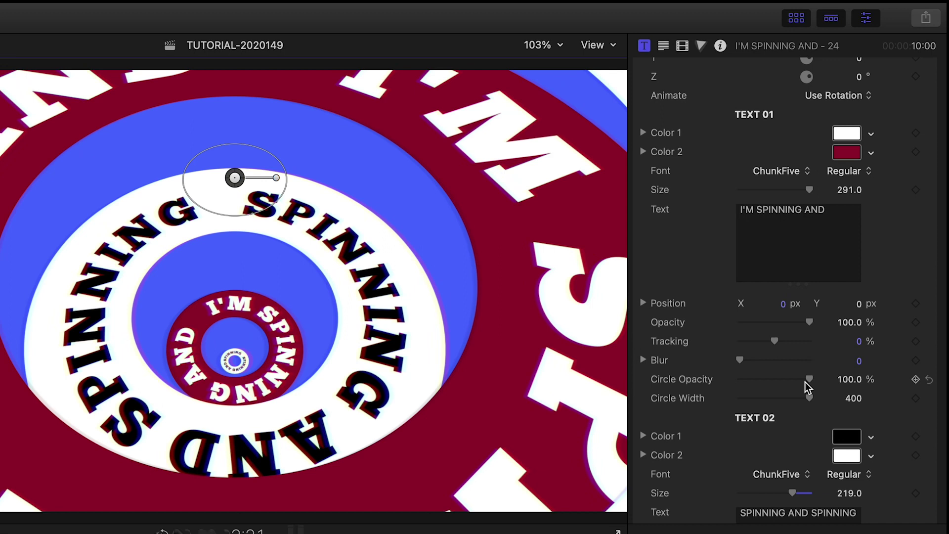
mouse_move(806, 382)
left_mouse_down()
mouse_move(752, 380)
mouse_move(776, 383)
mouse_move(886, 316)
left_mouse_up()
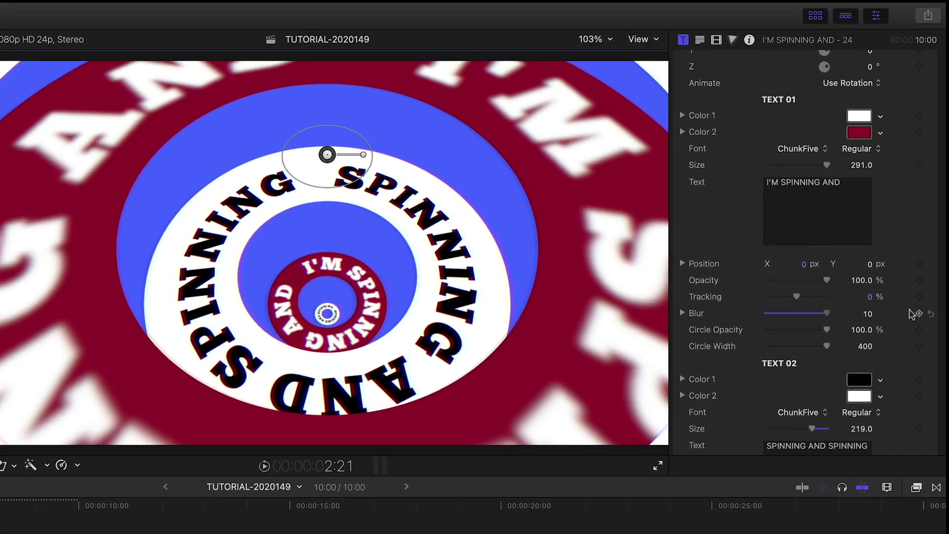
left_click_drag(780, 318, 720, 321)
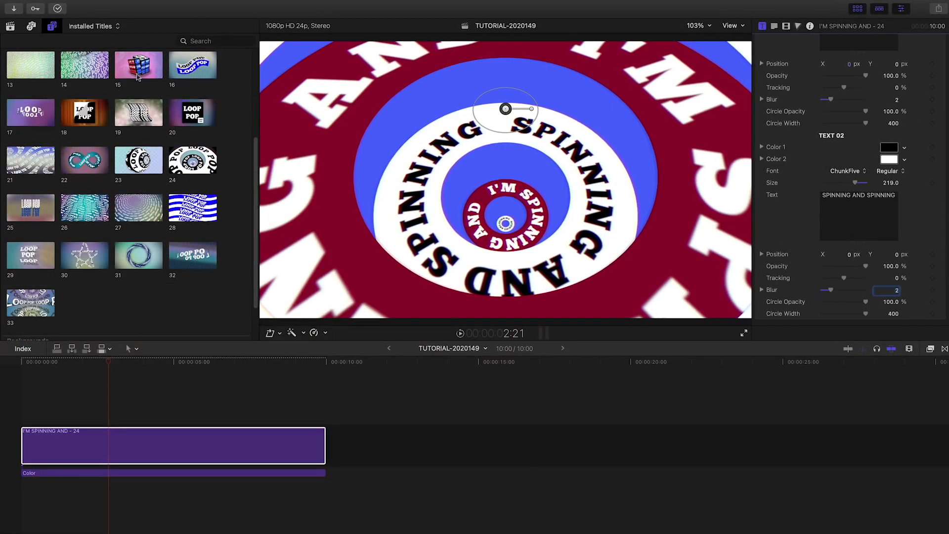
- Place title 15 after the ring title and fill its Dropzone with the FxFactory App Icon
mouse_move(139, 64)
left_mouse_down()
mouse_move(347, 428)
mouse_move(335, 445)
mouse_move(618, 484)
mouse_move(633, 473)
left_mouse_up()
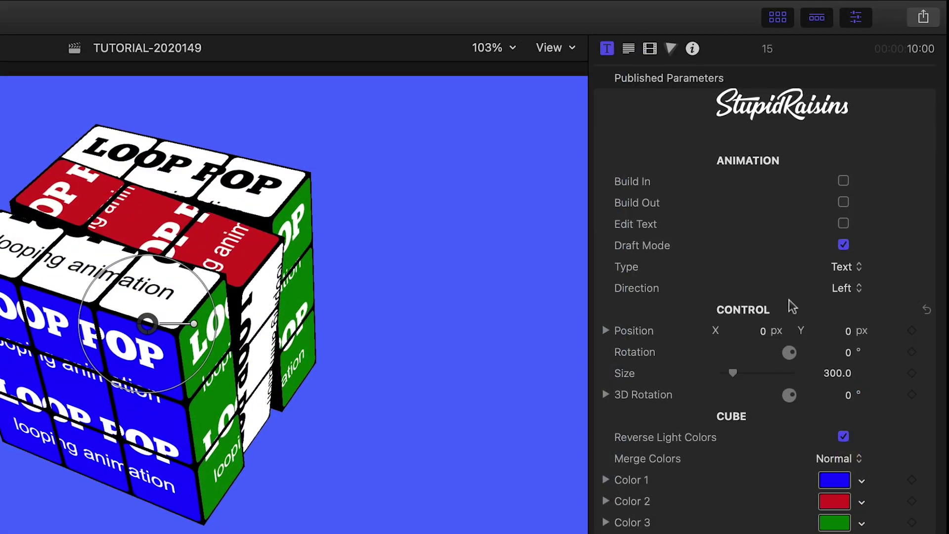
left_click(853, 266)
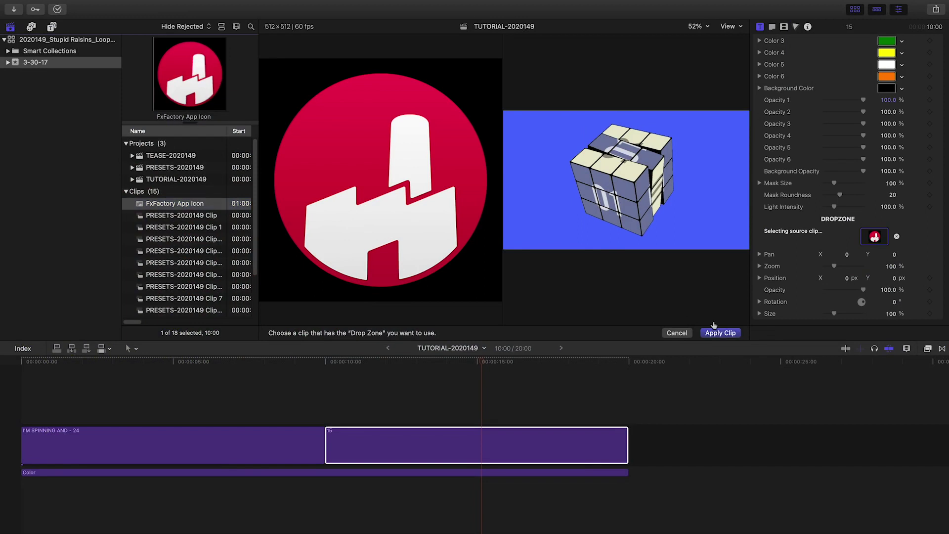
left_click(724, 332)
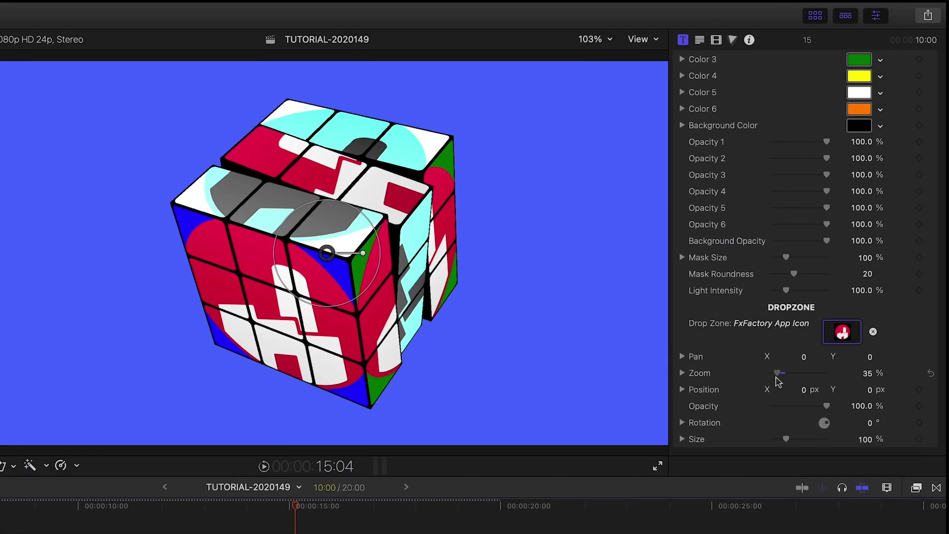
- Reduce the cube's Dropzone logo zoom to 29% and spin the cube to 437° Y
left_click_drag(777, 378, 777, 381)
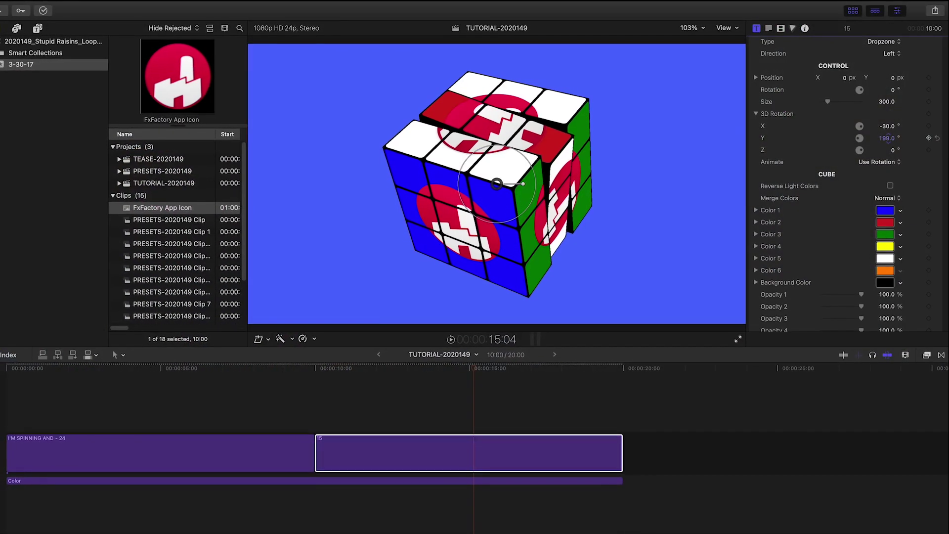
left_click_drag(887, 139, 890, 136)
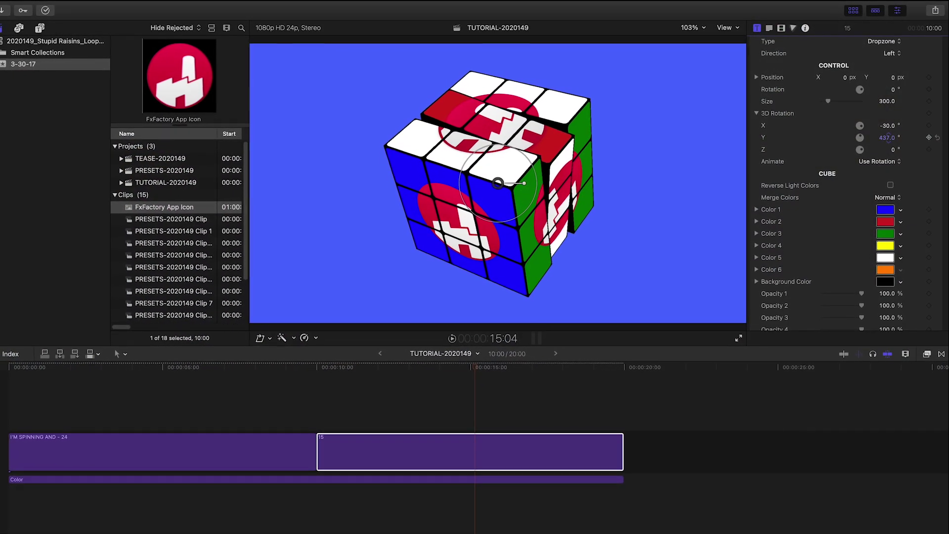